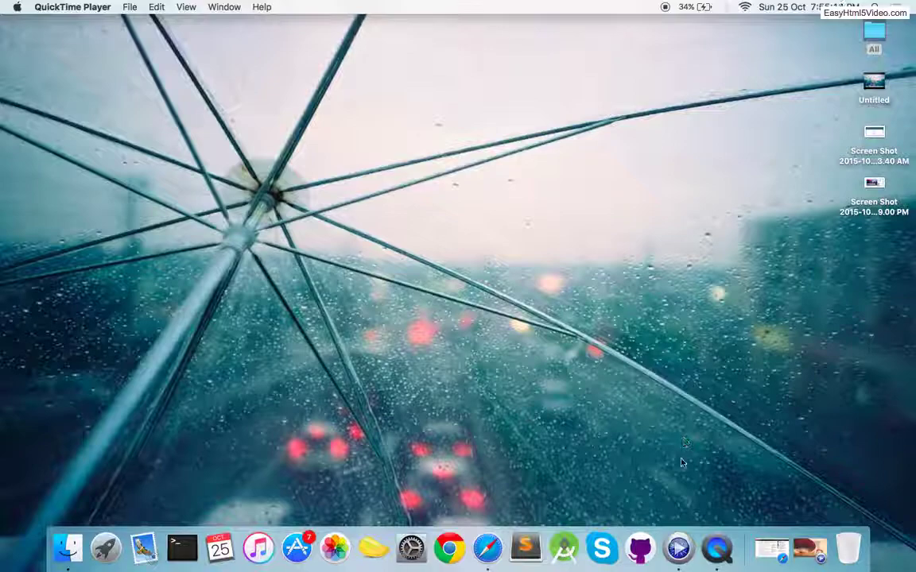
Step: Launch MPlayerX from the dock and start playing the coffee-cup video
click(672, 529)
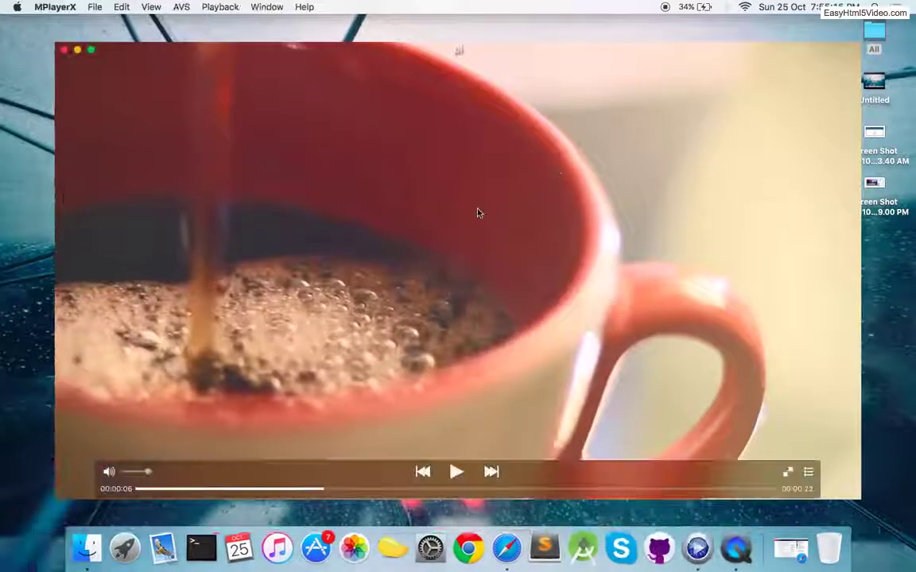
key(space)
key(space)
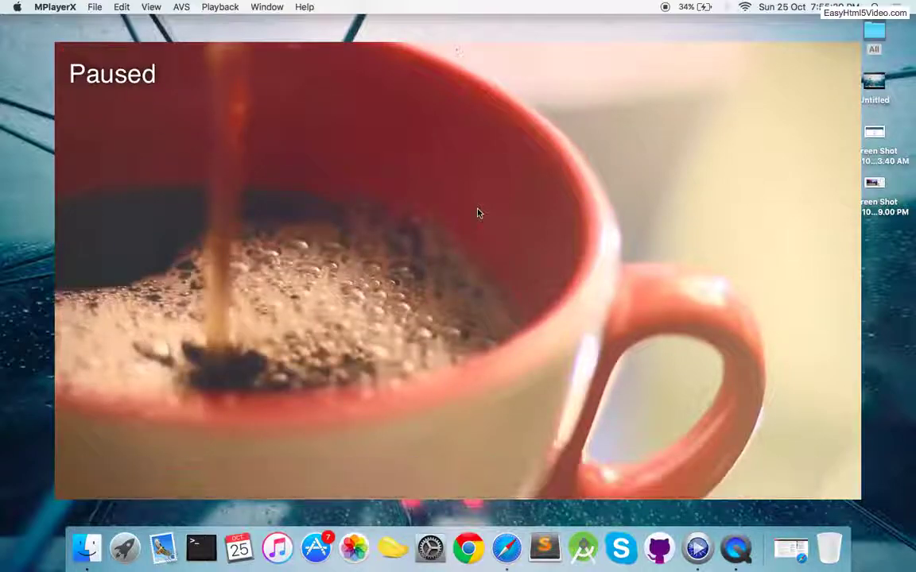
key(space)
Step: Seek back and forth to around 11 seconds, then pause at 12 seconds
key(Right)
key(Right)
key(Left)
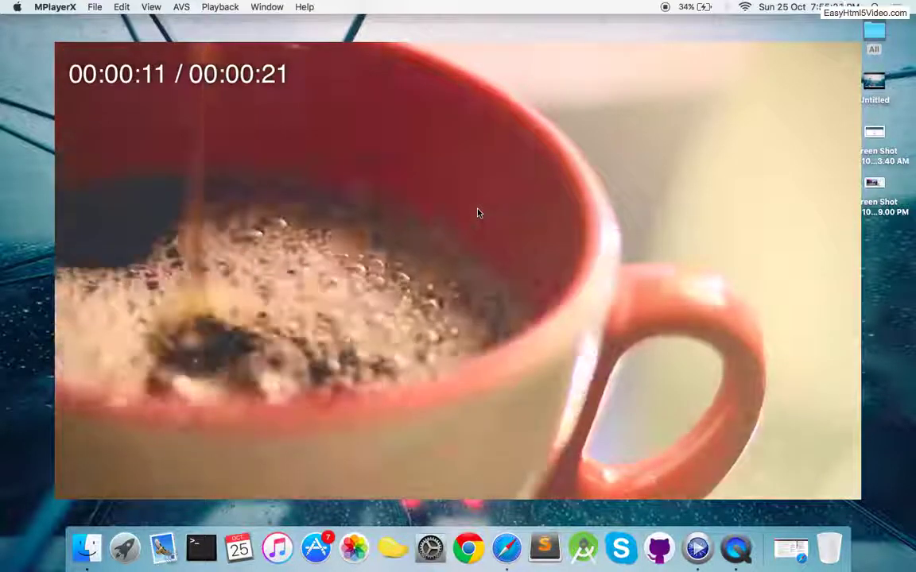
key(Right)
key(Left)
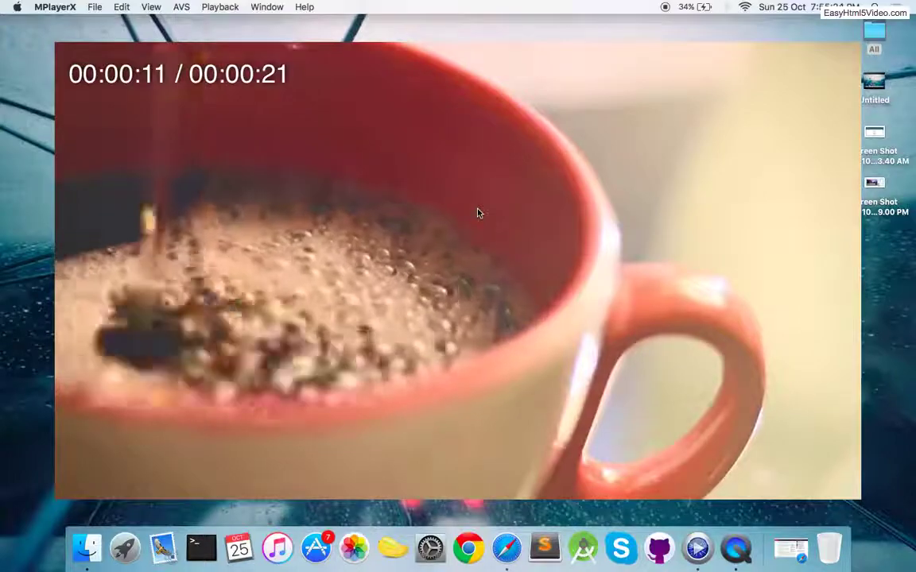
key(Left)
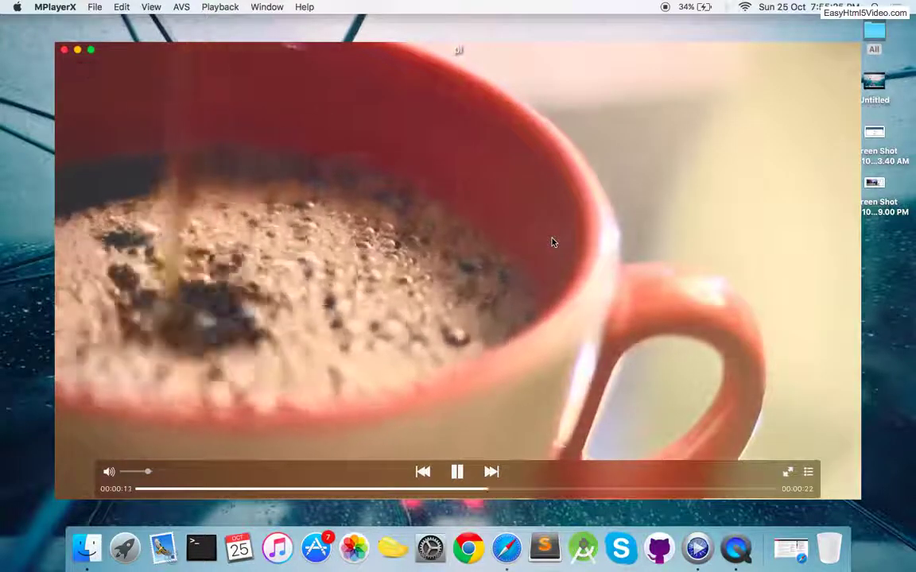
key(space)
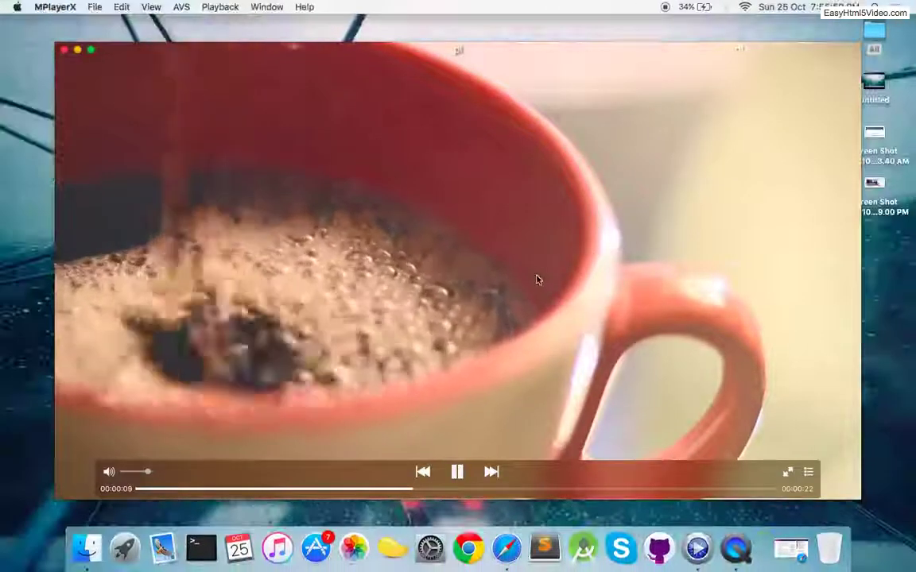
Step: Pause the windowed coffee clip at the nine-second mark
key(space)
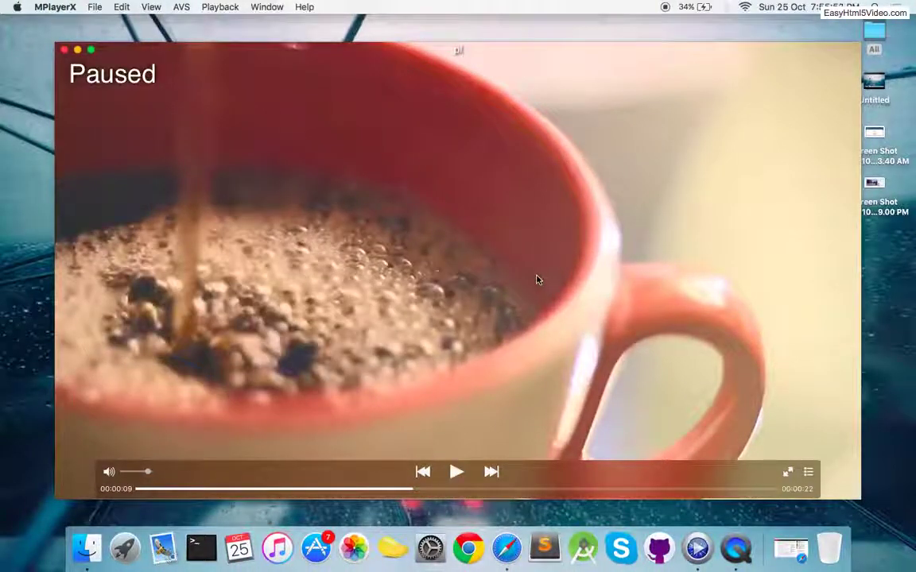